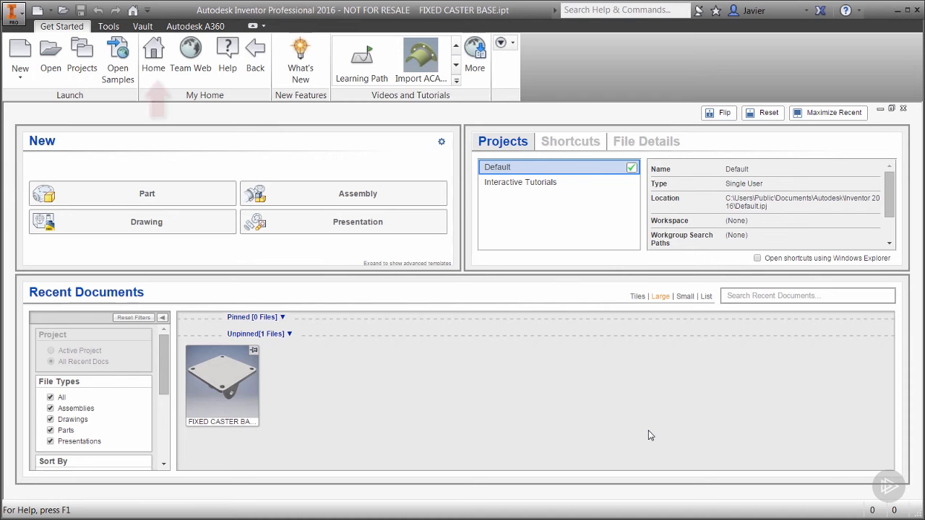
Try Interactive Tutorials as the active project and switch back to Default
left_click(542, 183)
double_click(541, 182)
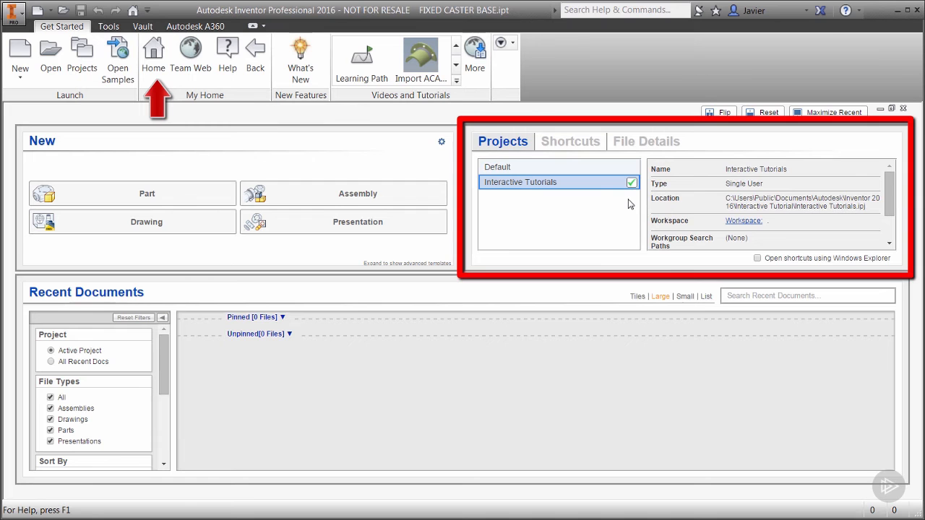
double_click(549, 167)
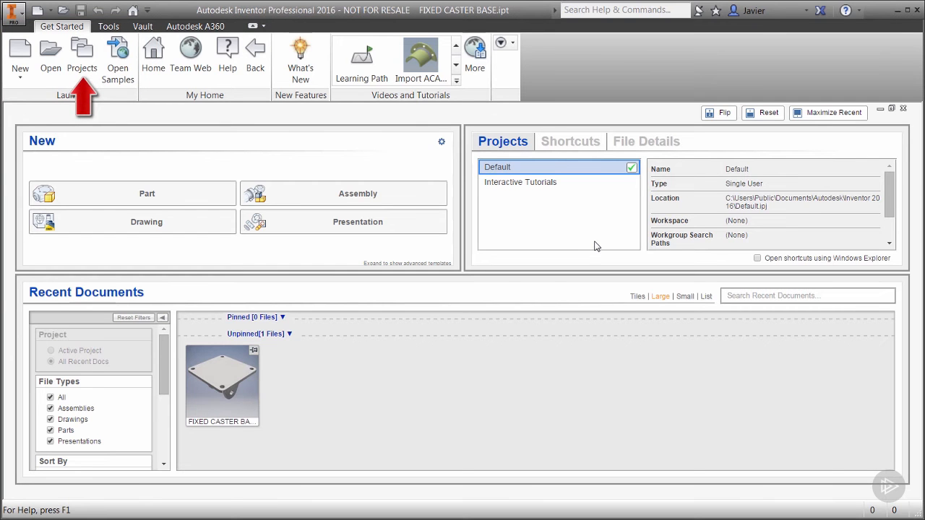
Make Default the active project in the project manager and close it
left_click(81, 57)
left_click(215, 74)
double_click(215, 74)
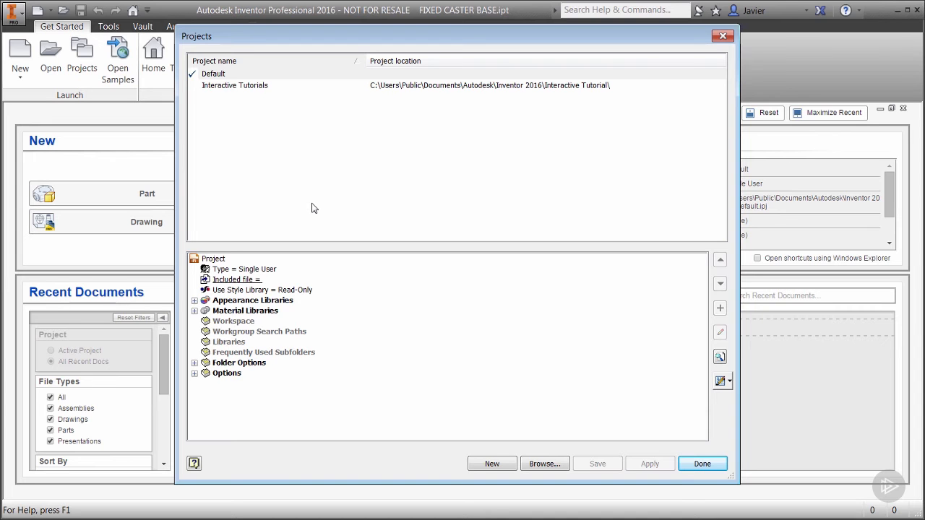
left_click(698, 465)
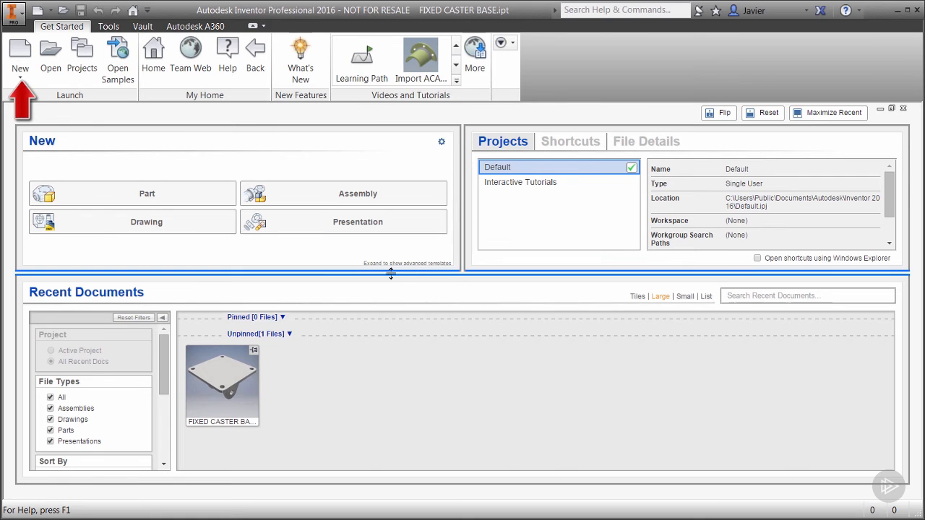
left_click_drag(390, 267, 391, 275)
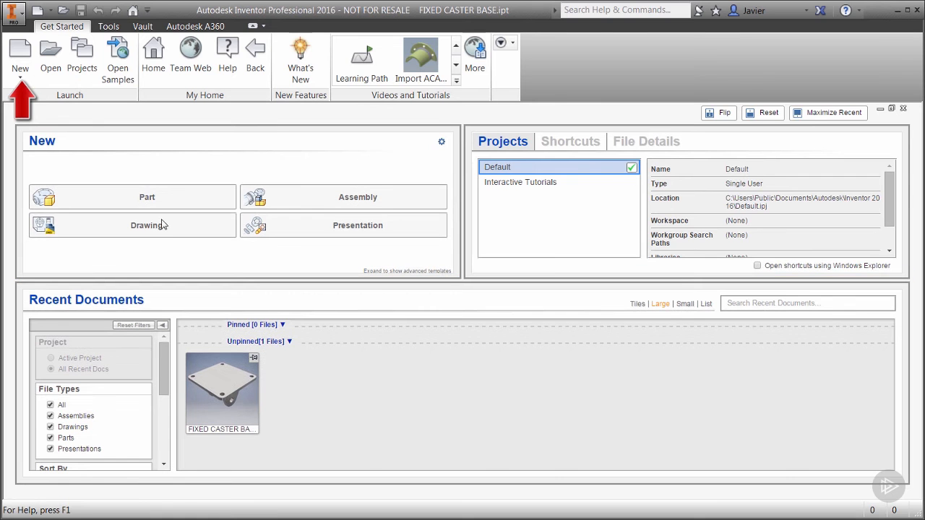
left_click(27, 56)
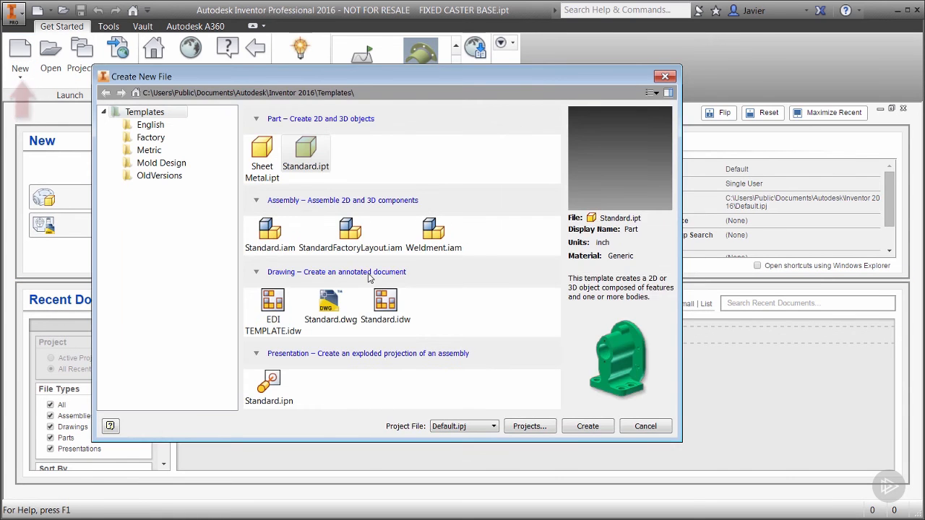
left_click(647, 426)
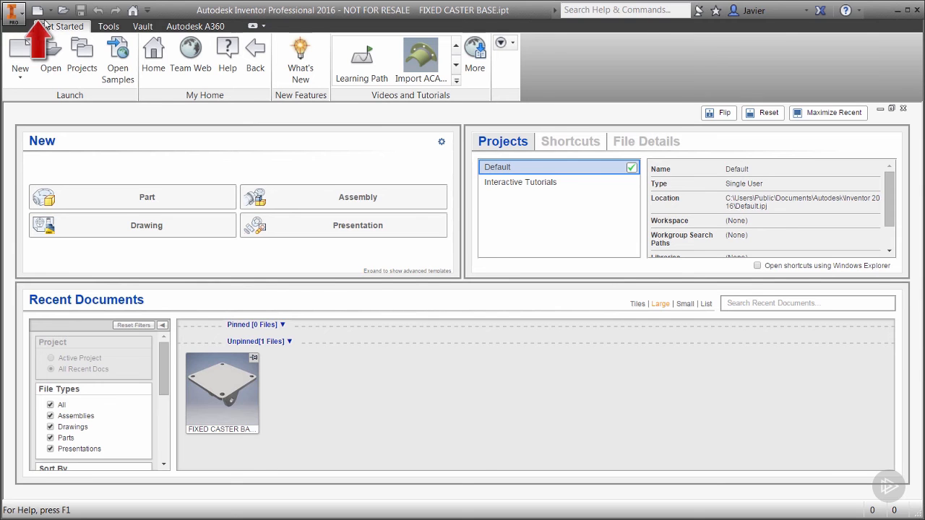
Create a new part from the Standard.ipt template, list its origin features and show it in the home view
left_click(40, 11)
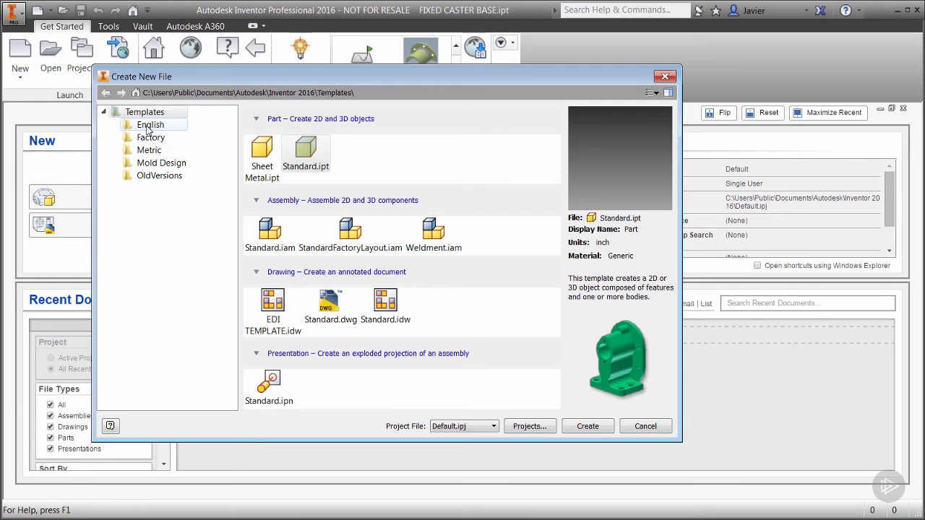
left_click(268, 169)
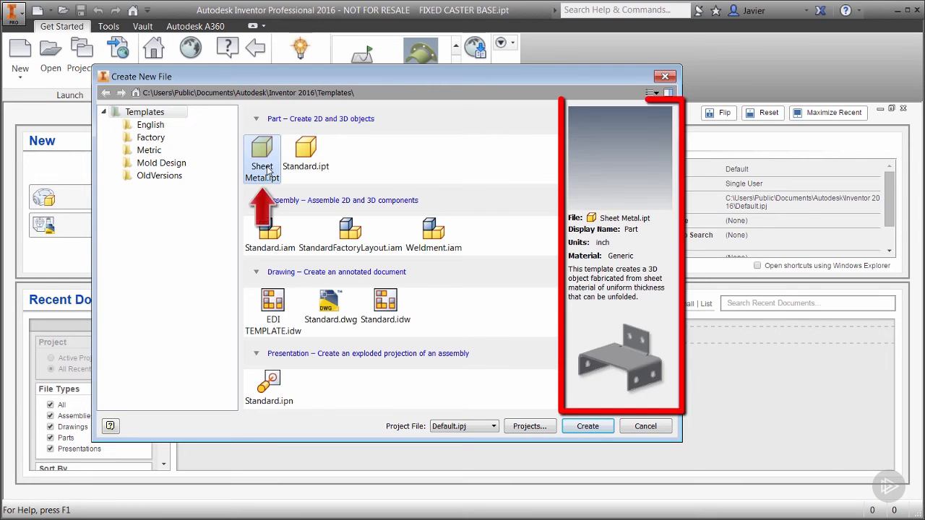
left_click(308, 168)
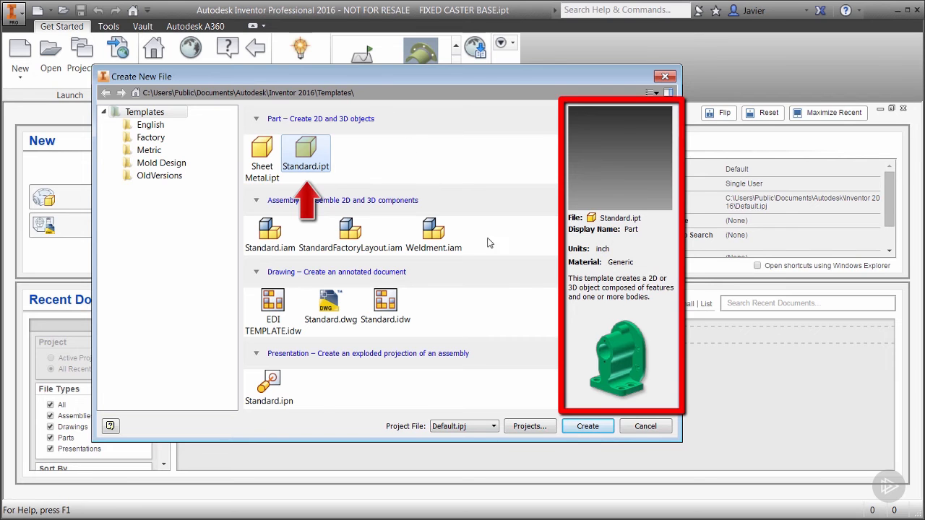
left_click(587, 427)
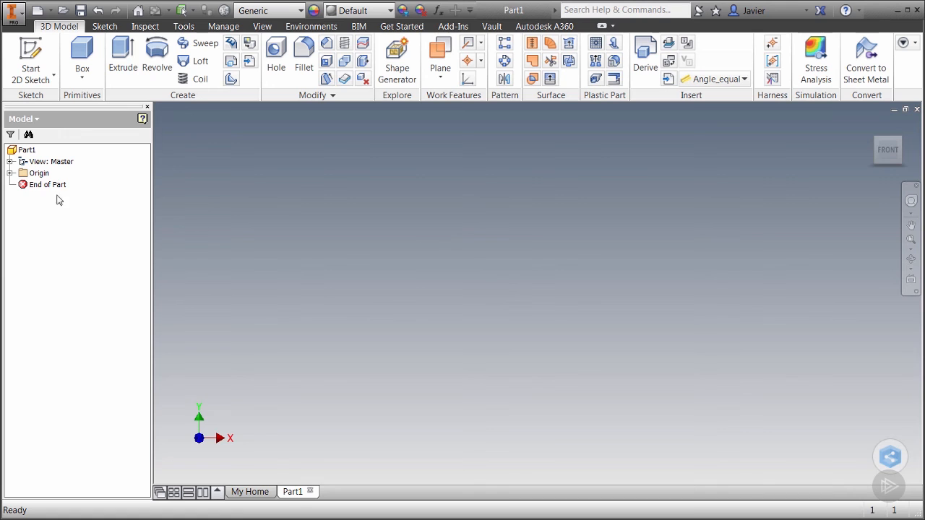
left_click(10, 173)
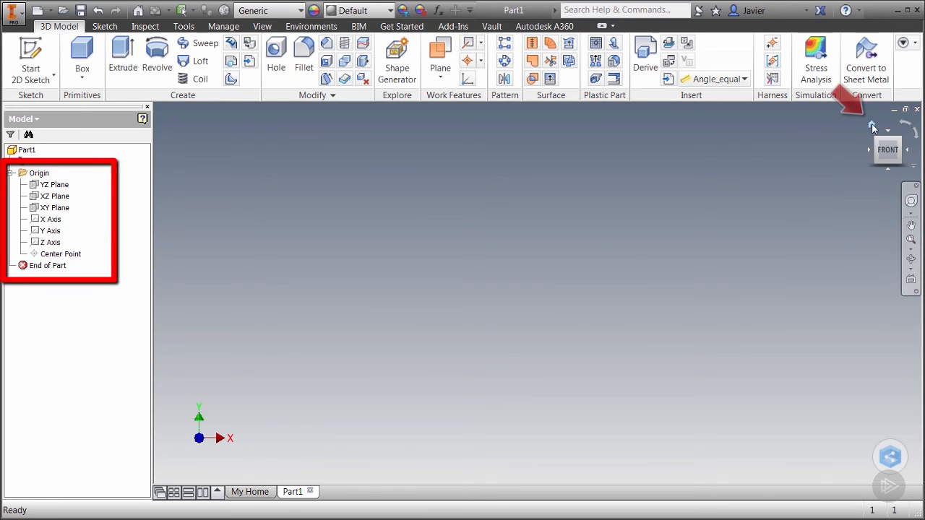
left_click(872, 126)
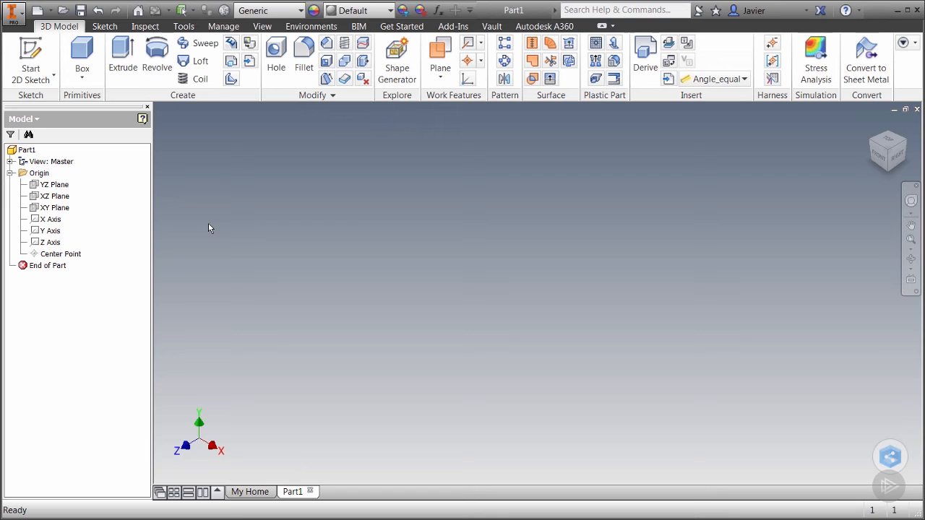
Save the part as MY CASTER BASE in the CASTER folder on drive C
left_click(80, 10)
left_click(571, 166)
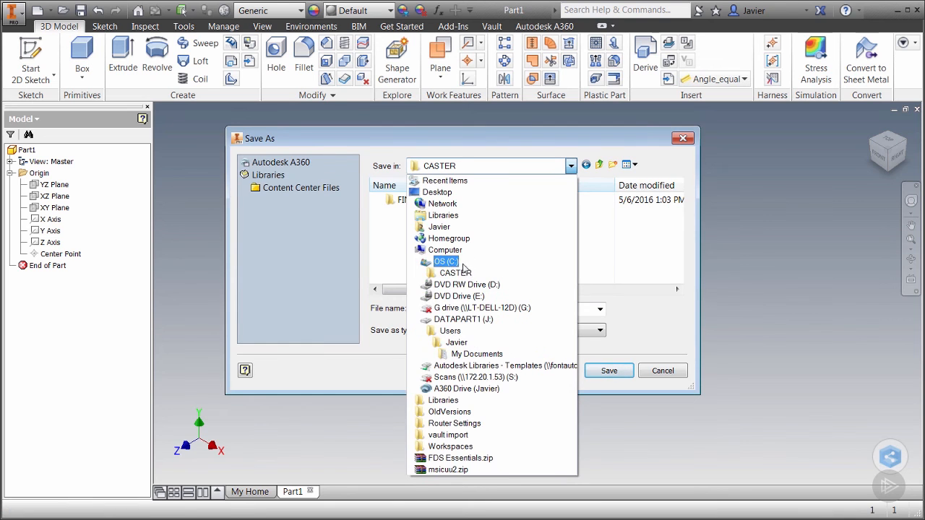
left_click(456, 272)
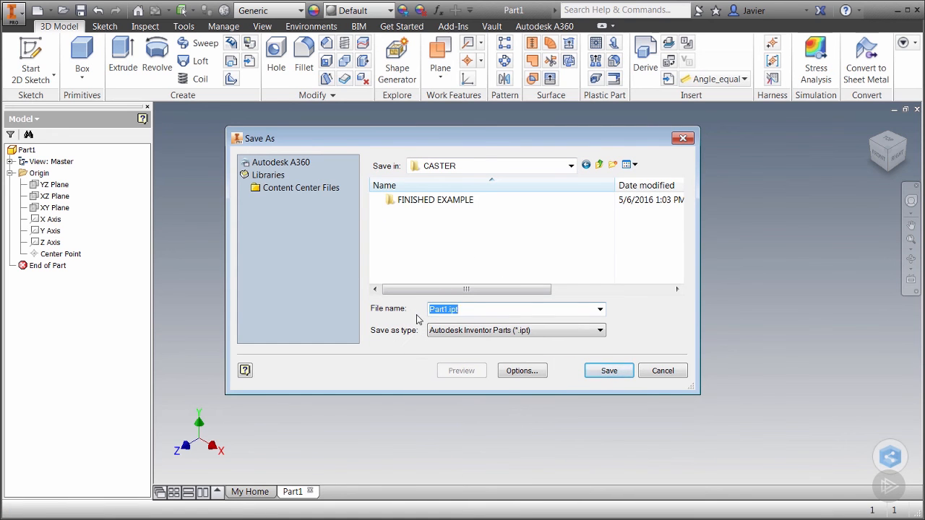
type("MY CASTER BASE")
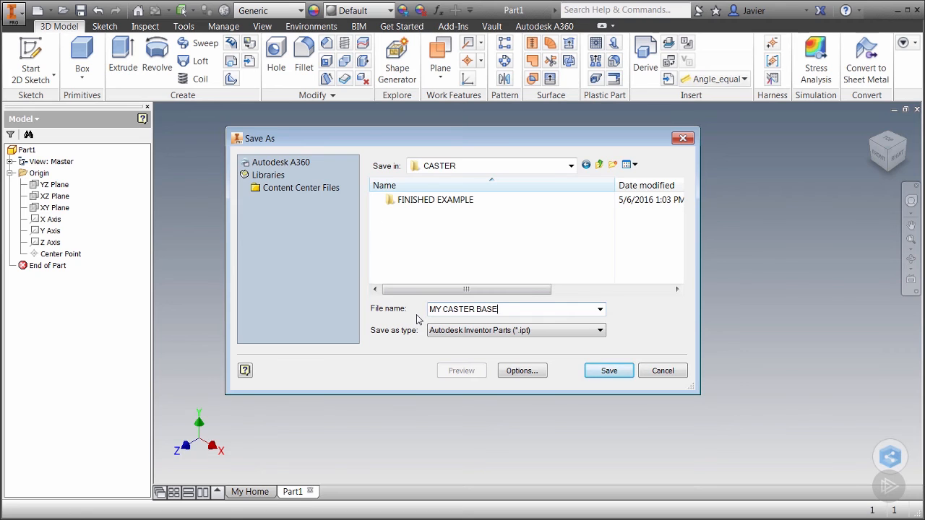
left_click(609, 371)
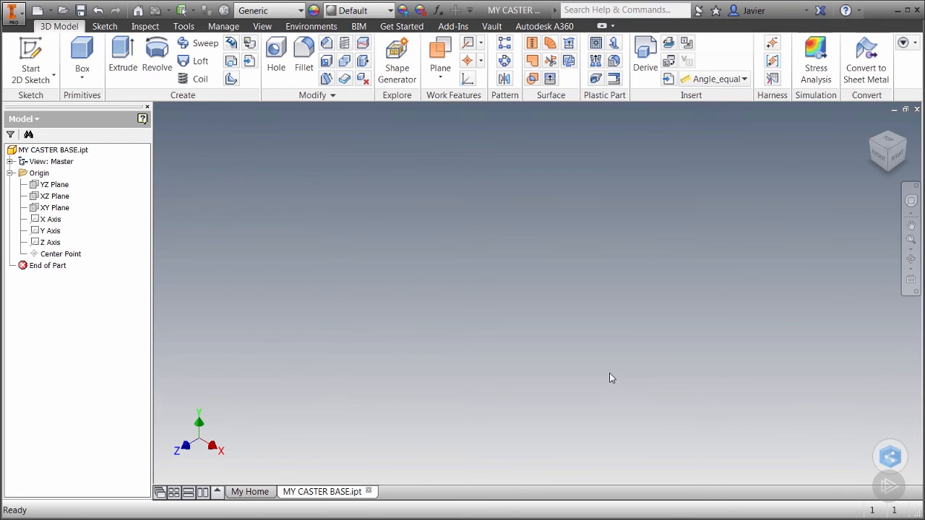
Start a new 2D sketch on the XZ plane
left_click(34, 51)
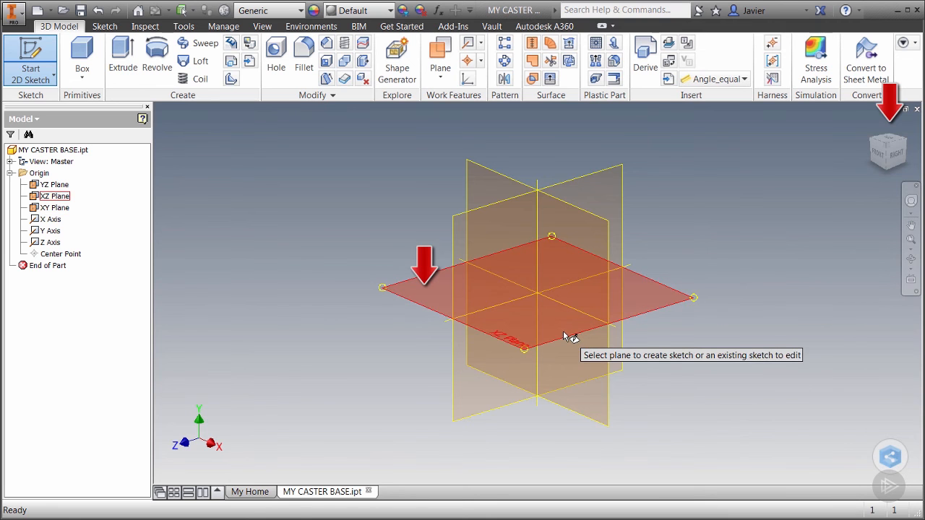
left_click(418, 297)
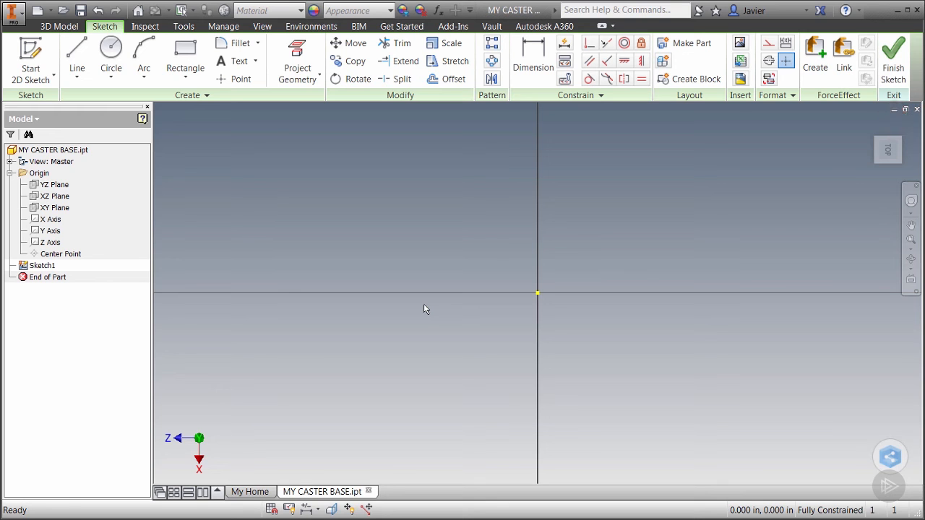
left_click(77, 76)
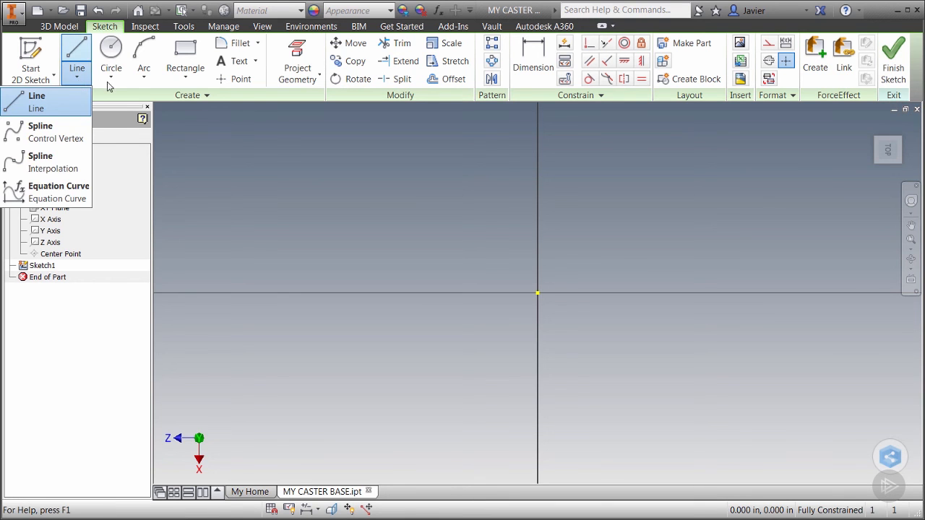
left_click(112, 78)
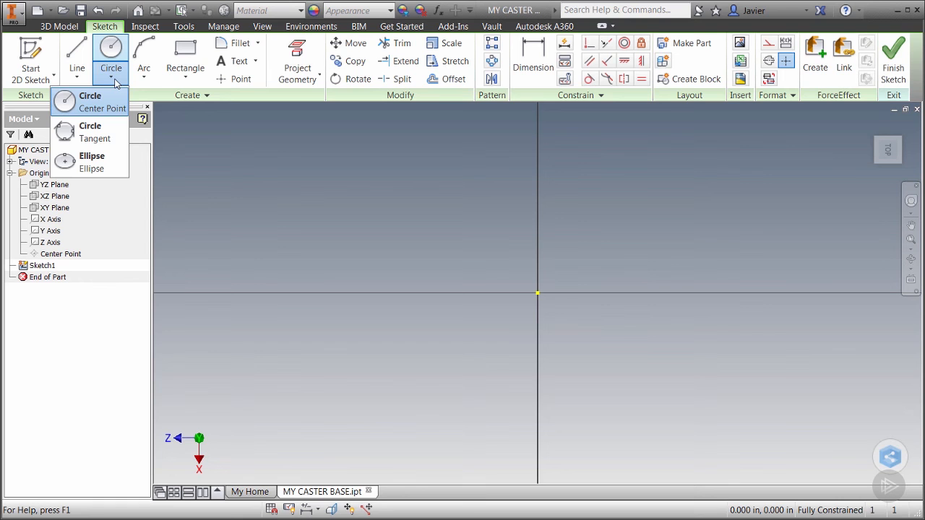
left_click(144, 78)
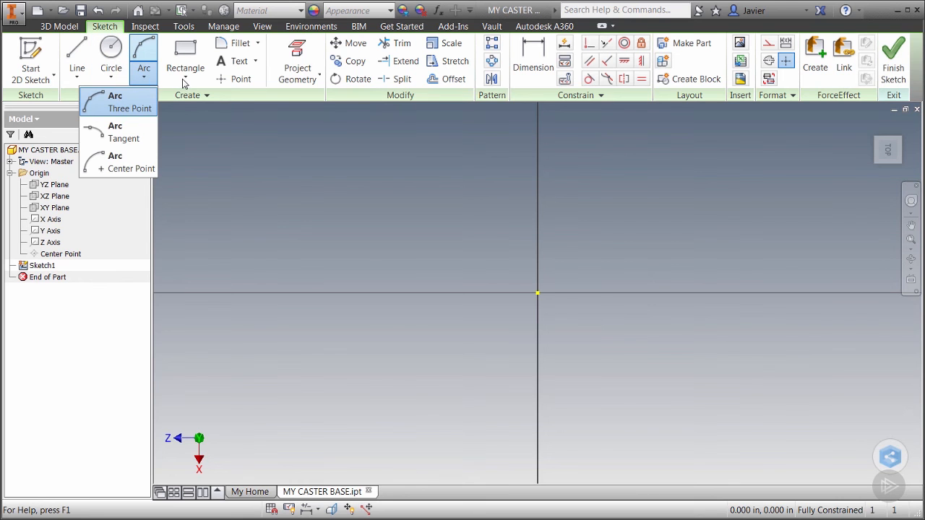
left_click(185, 80)
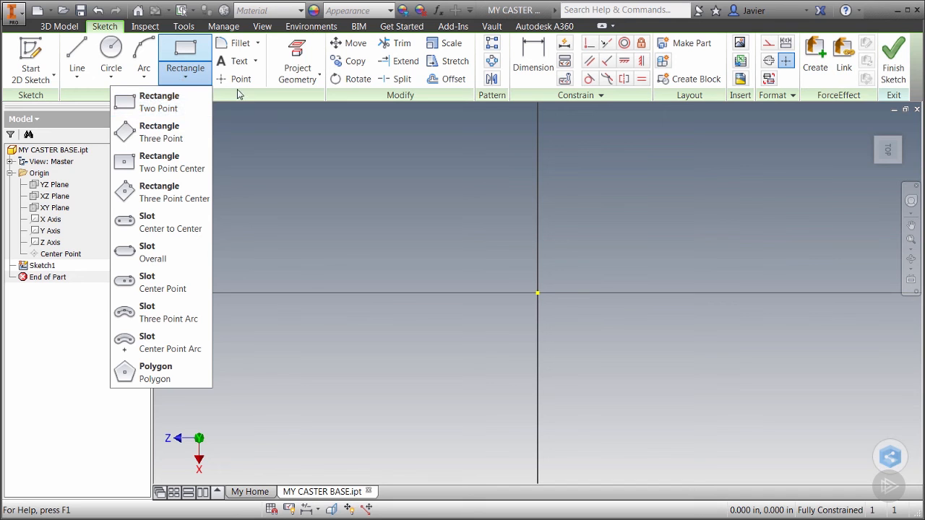
left_click(258, 45)
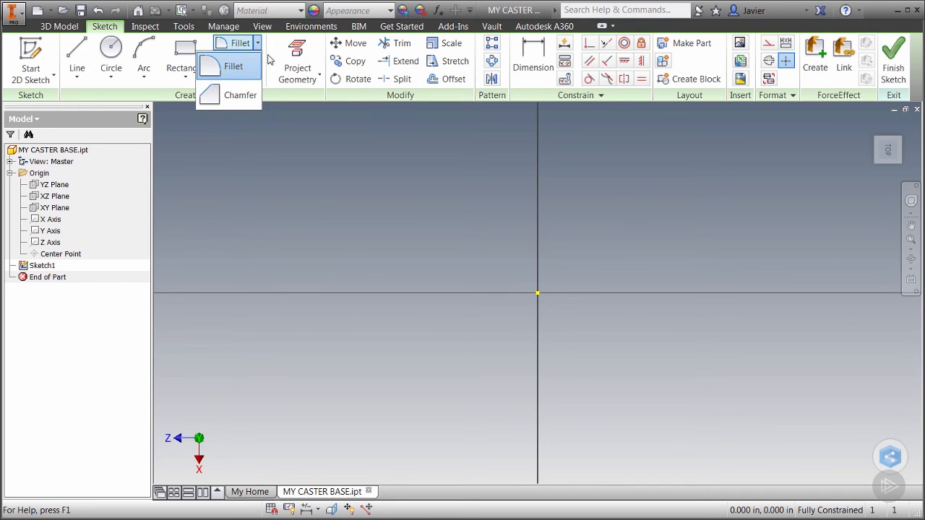
left_click(273, 109)
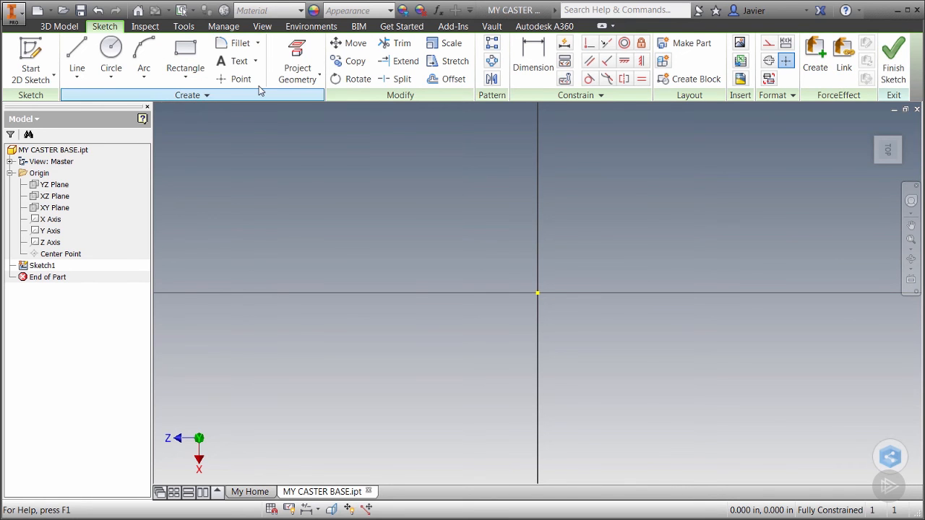
left_click(260, 92)
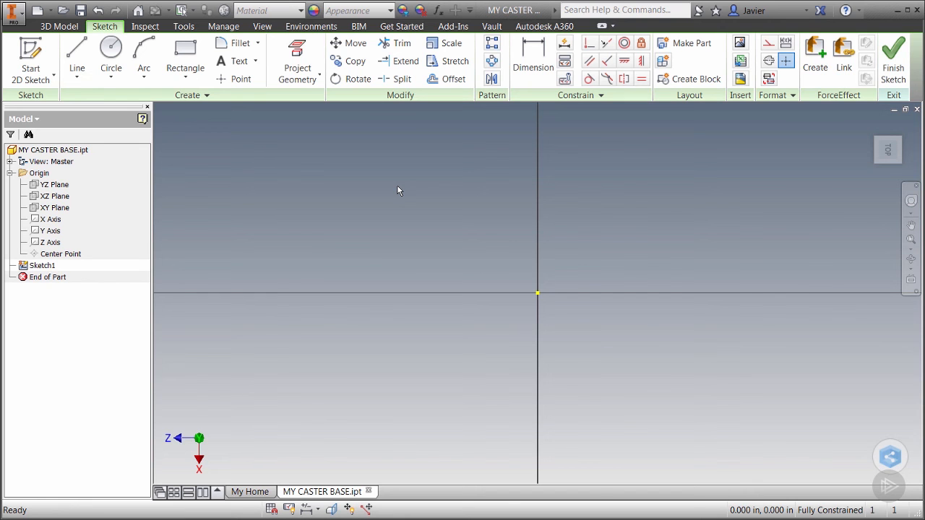
Review the part's document settings for units and for 2D sketch snap spacing, and leave them without changes
left_click(185, 27)
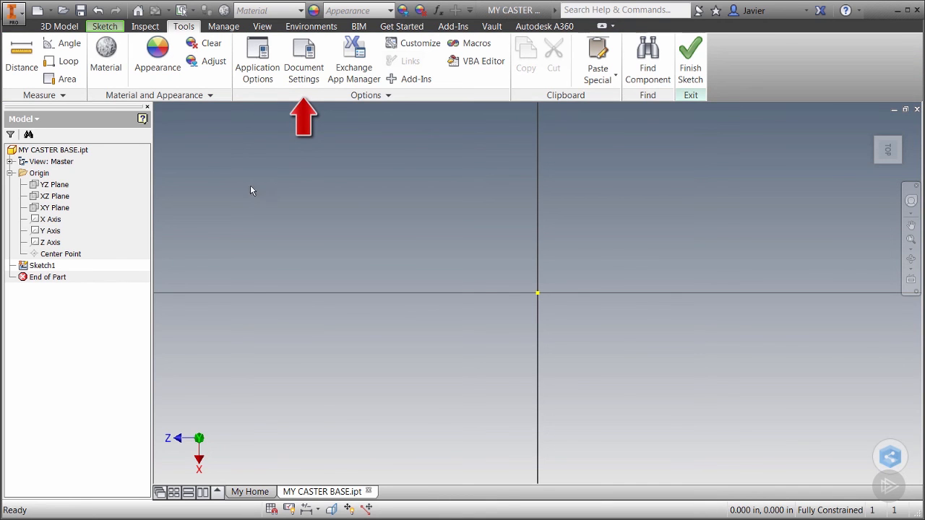
left_click(301, 71)
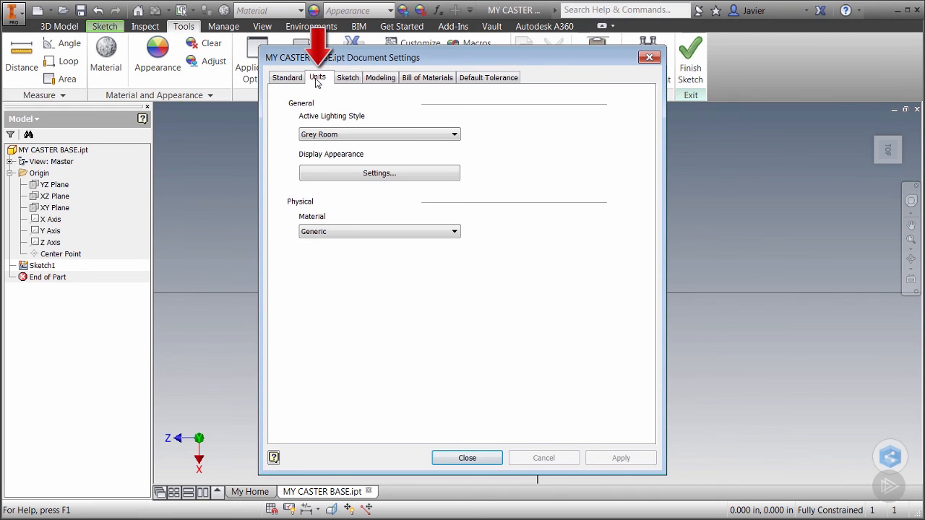
left_click(317, 80)
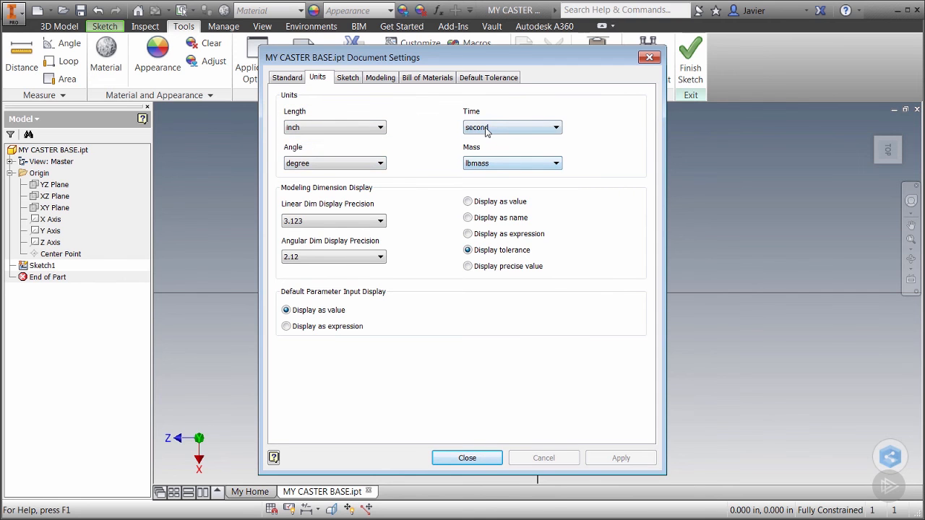
left_click(346, 78)
left_click(333, 128)
double_click(333, 128)
left_click(334, 150)
double_click(334, 150)
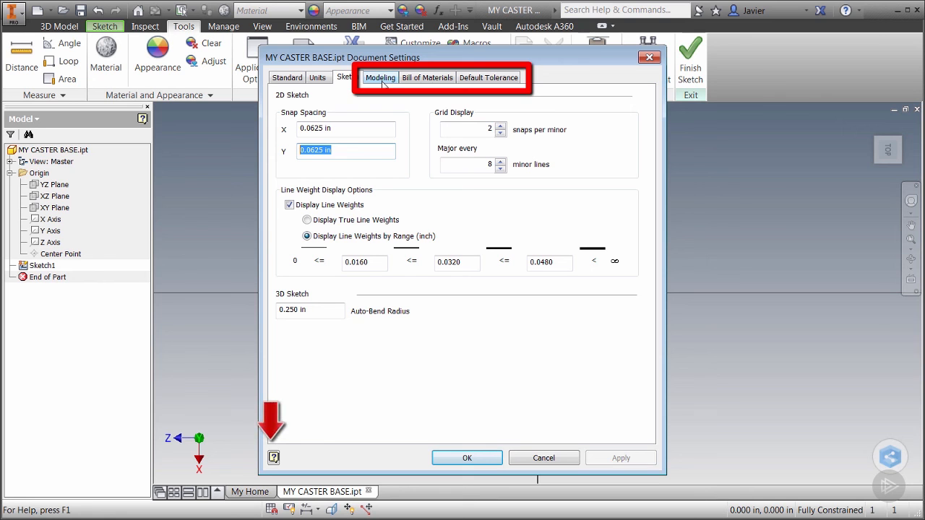
left_click(544, 458)
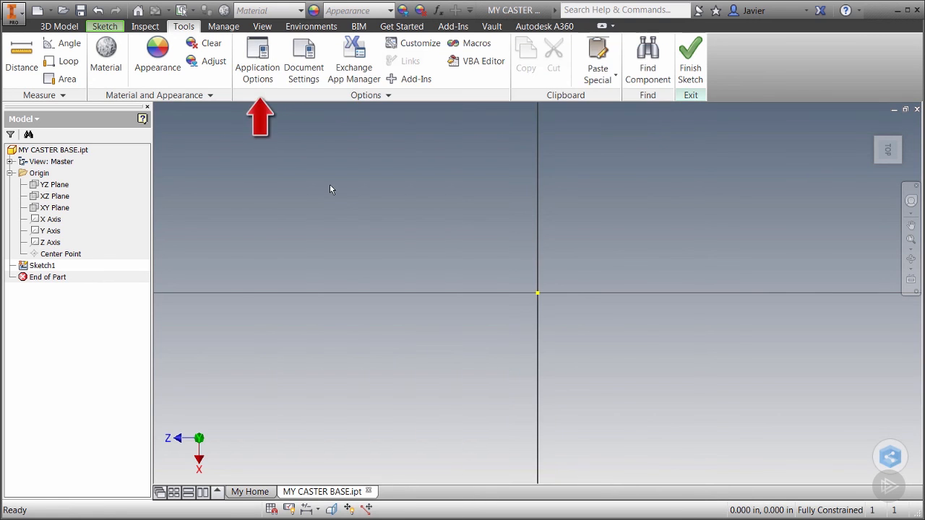
Review the sketch options in the application settings and return to the sketch tools
left_click(257, 72)
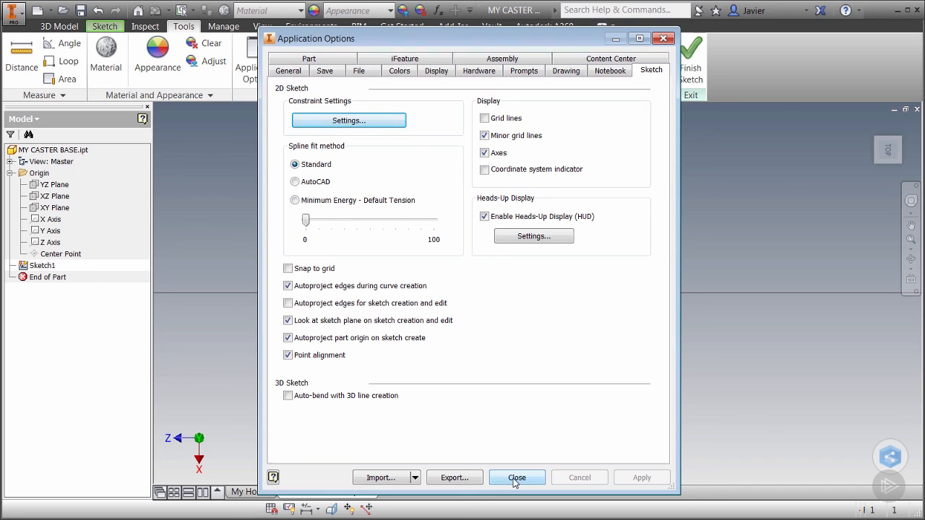
left_click(515, 481)
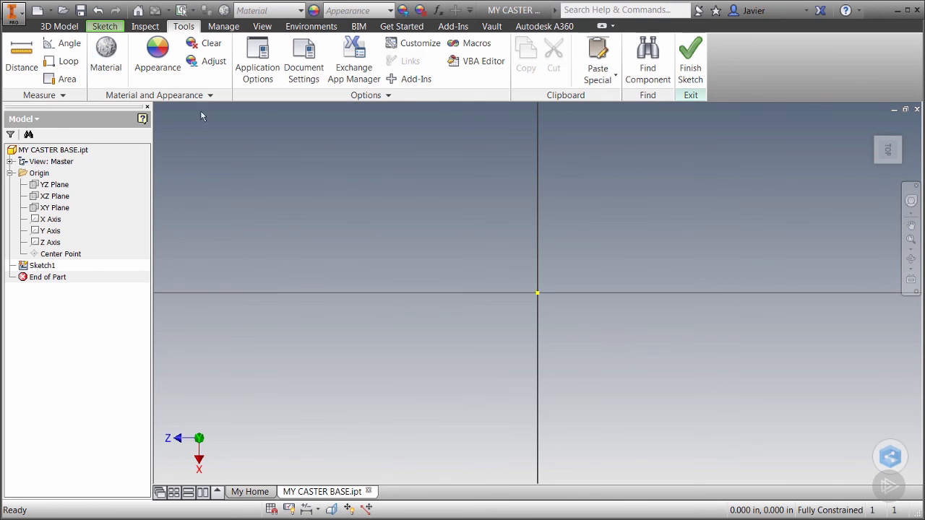
left_click(105, 26)
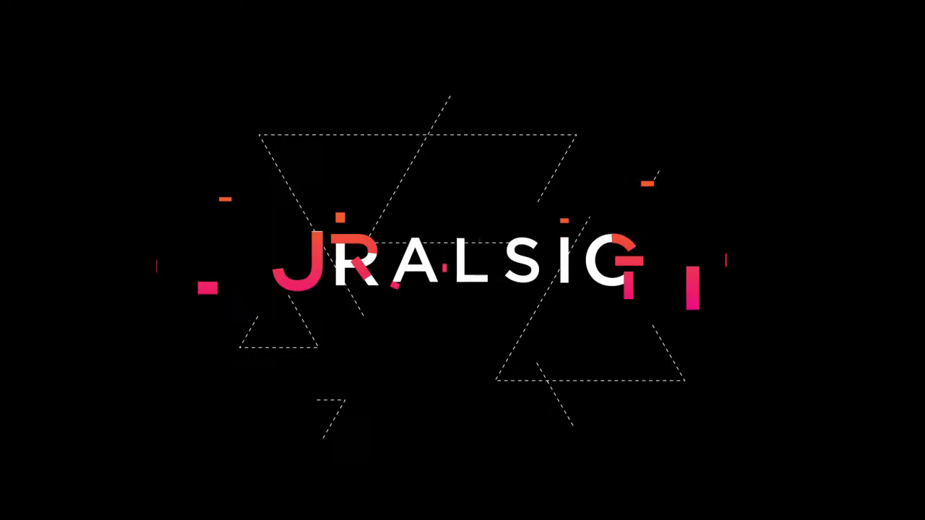